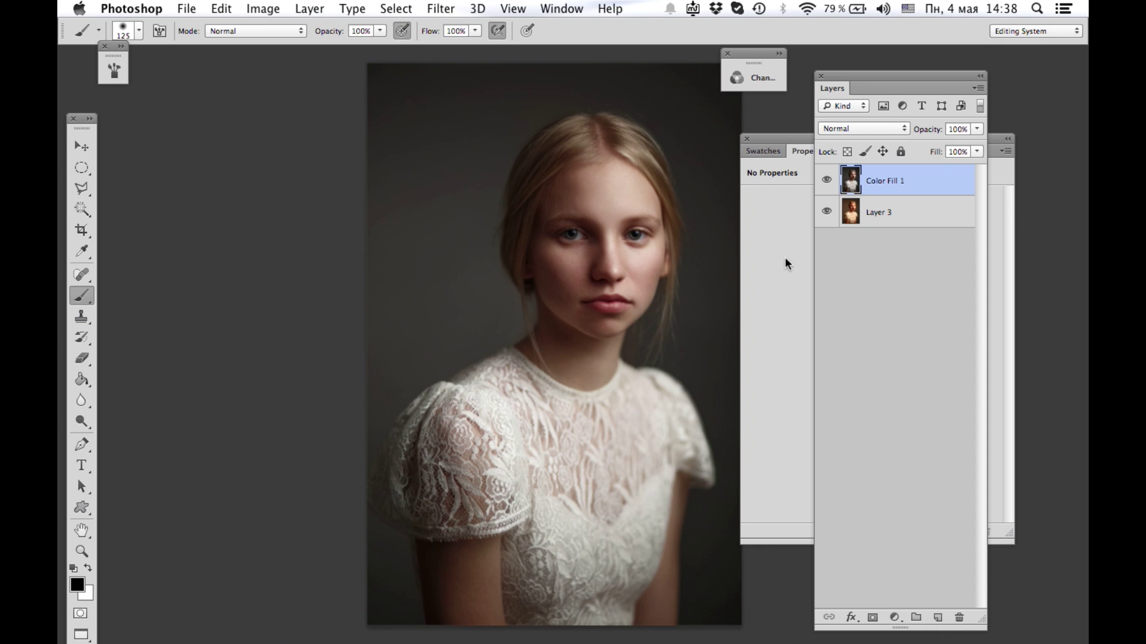
- Compare the portrait with and without the Color Fill 1 layer by hiding it and showing it again
{"action": "left_click", "coordinate": [827, 180]}
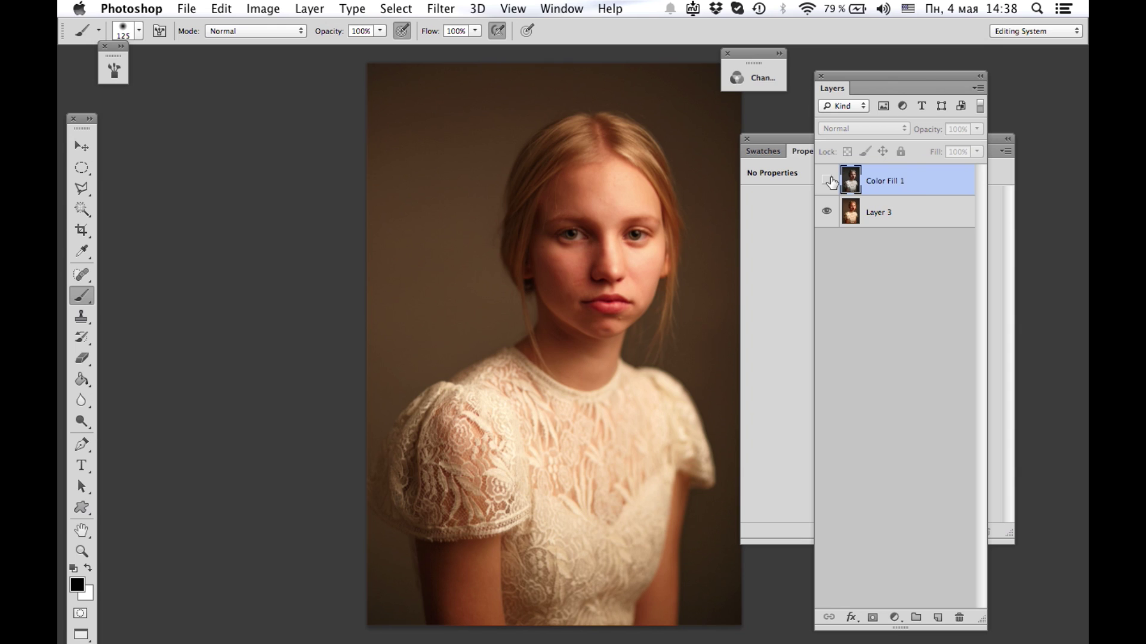
{"action": "left_click", "coordinate": [827, 180]}
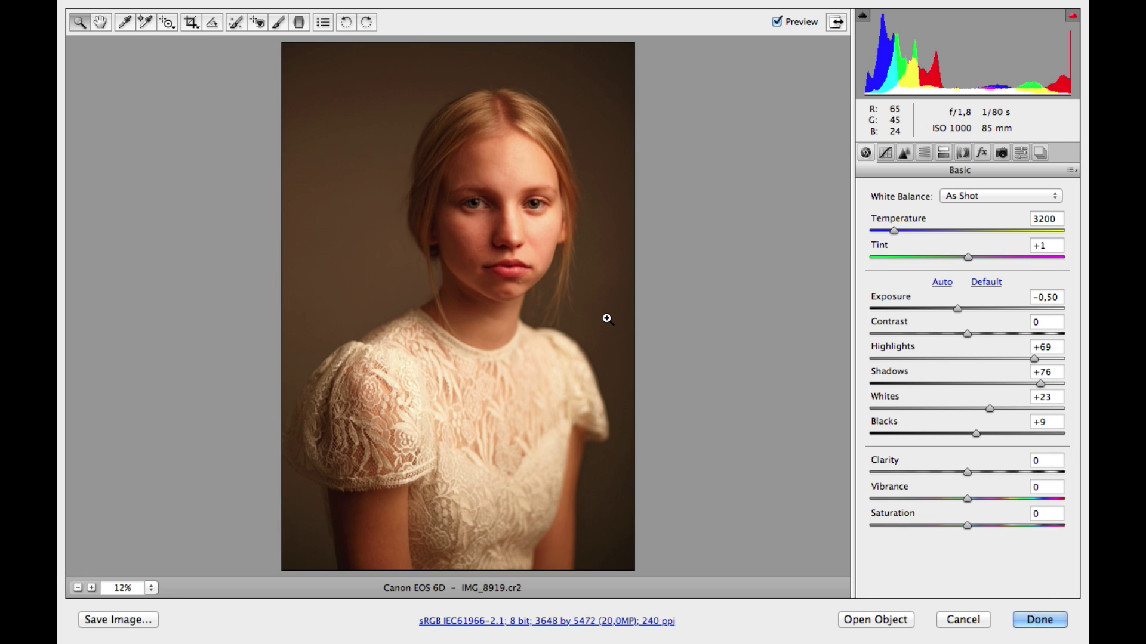
- Set the raw photo's white balance to Custom, with temperature 2500 and tint -3
{"action": "left_click", "coordinate": [973, 198]}
{"action": "left_click", "coordinate": [975, 299]}
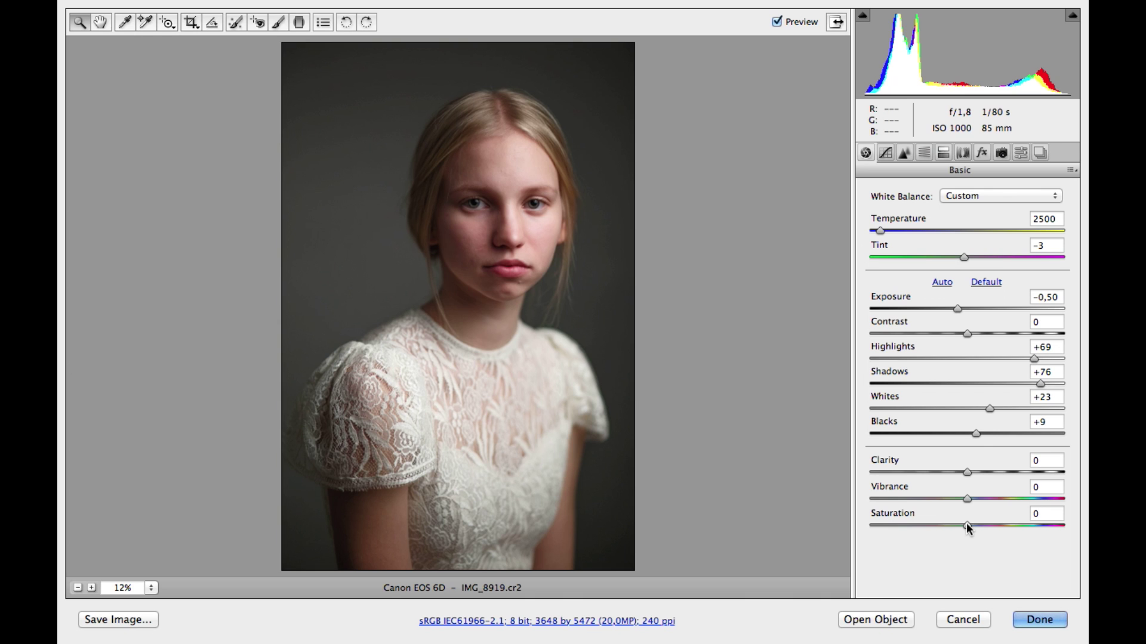
- Try Saturation +33 and Vibrance +54 on the raw photo, settle on Saturation +3 and Vibrance 0, and accept the raw settings
{"action": "left_click_drag", "start_coordinate": [965, 525], "coordinate": [997, 532]}
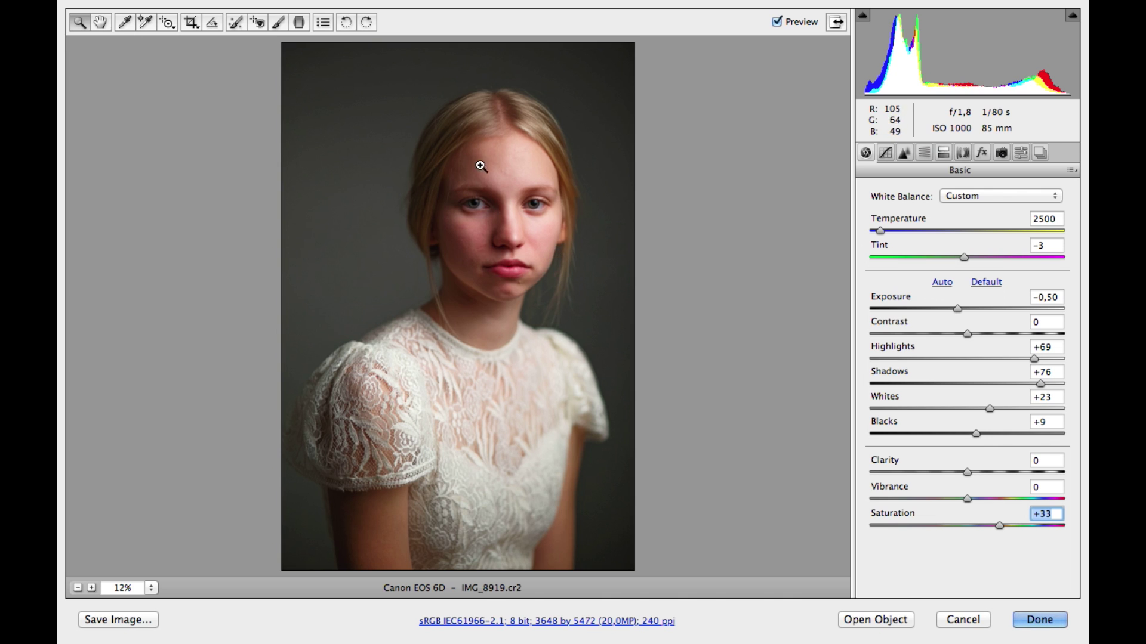
{"action": "left_click", "coordinate": [967, 526]}
{"action": "left_click_drag", "start_coordinate": [967, 498], "coordinate": [1018, 509]}
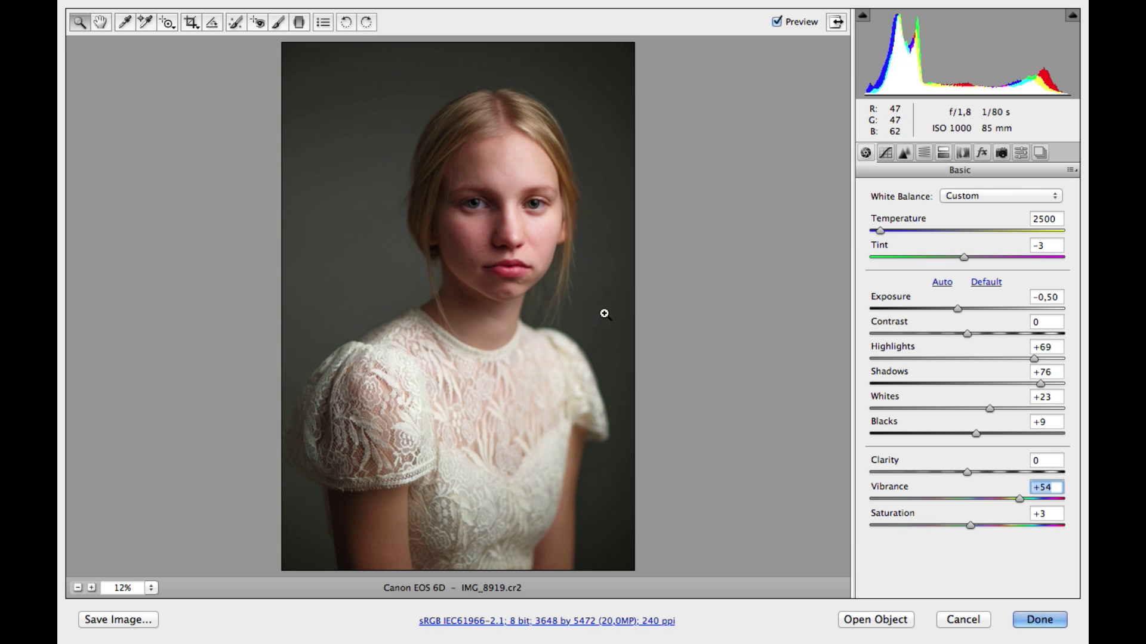
{"action": "double_click", "coordinate": [1019, 499]}
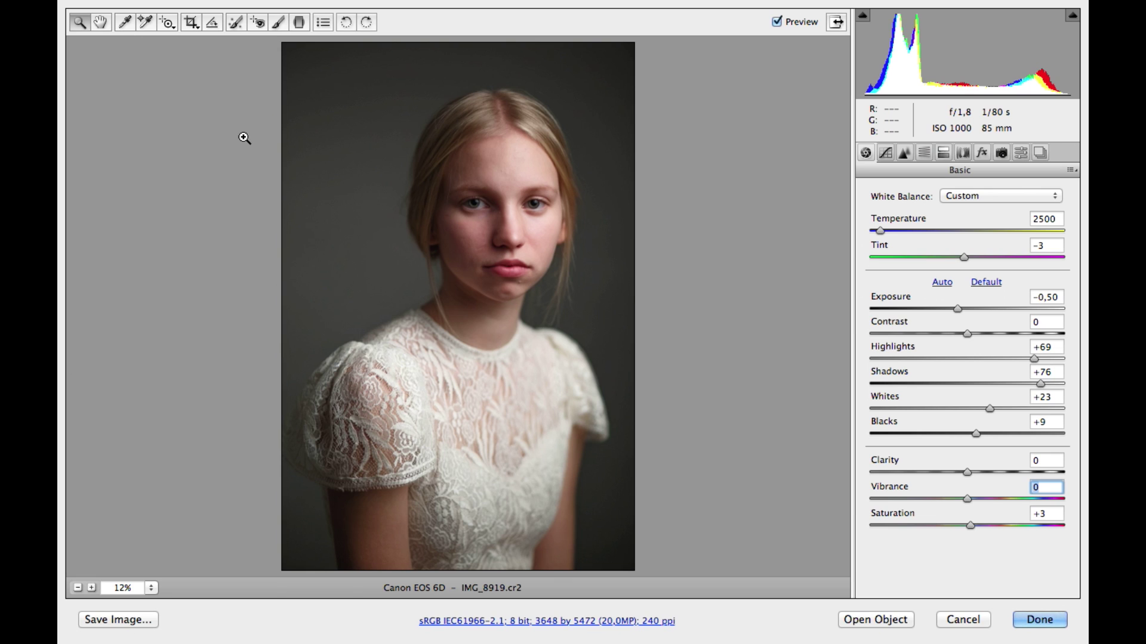
{"action": "key", "text": "Return"}
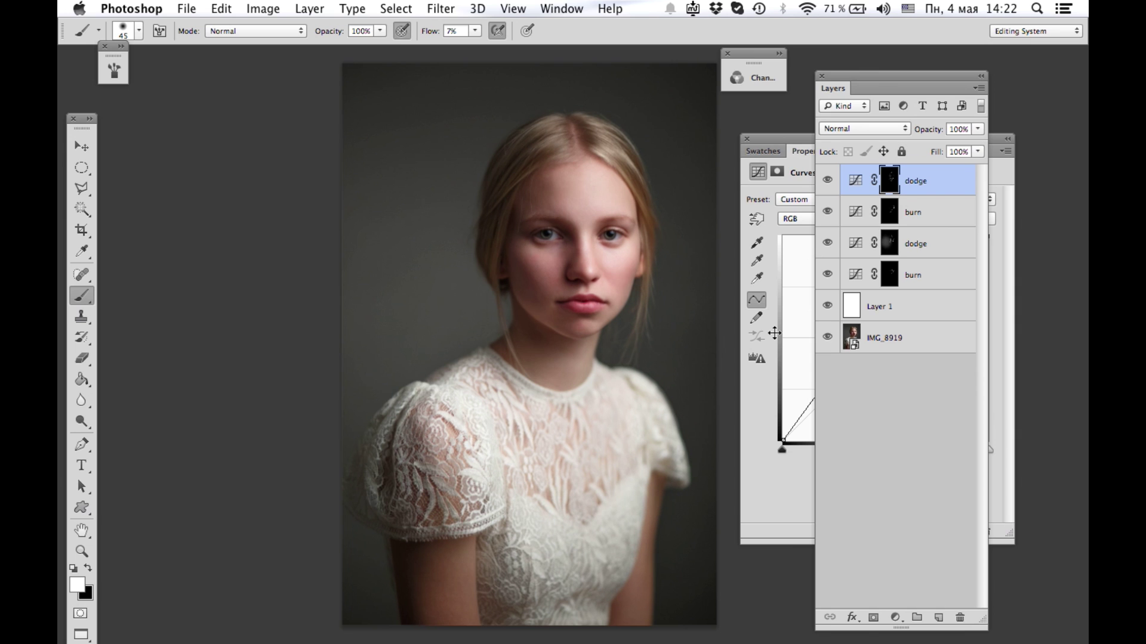
- Compare the retouched portrait with the original by hiding and showing all layers above IMG_8919
{"action": "left_click", "coordinate": [828, 338], "text": "alt"}
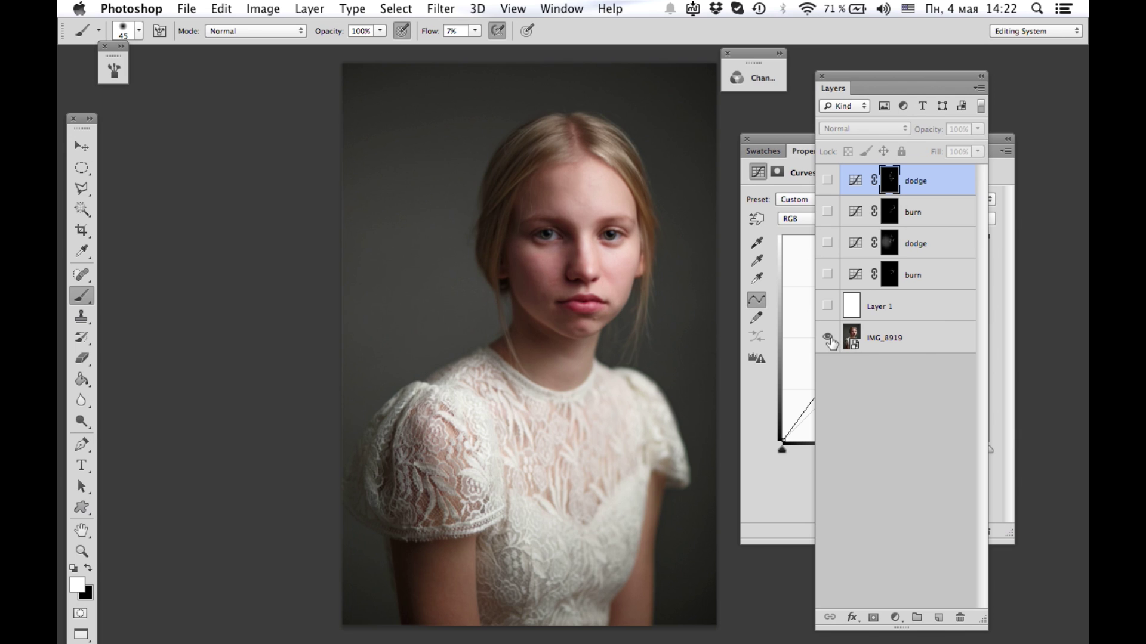
{"action": "left_click", "coordinate": [828, 337], "text": "alt"}
{"action": "left_click", "coordinate": [828, 338], "text": "alt"}
{"action": "left_click", "coordinate": [828, 338], "text": "alt"}
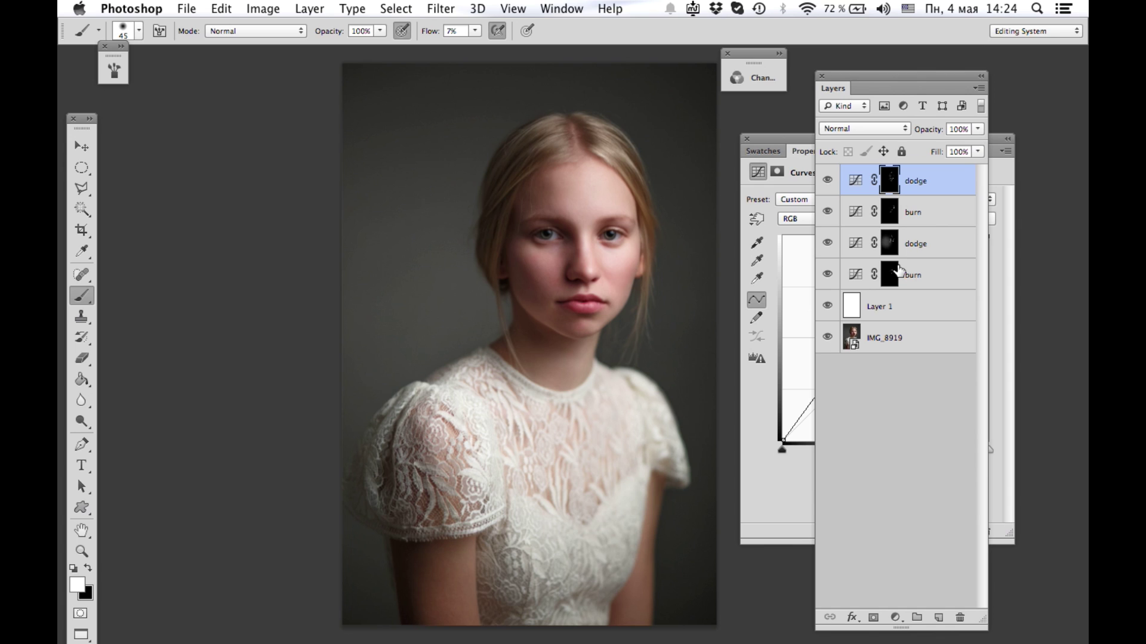
- Add a Channel Mixer adjustment layer above the uppermost dodge layer and make it monochrome
{"action": "left_click", "coordinate": [896, 619]}
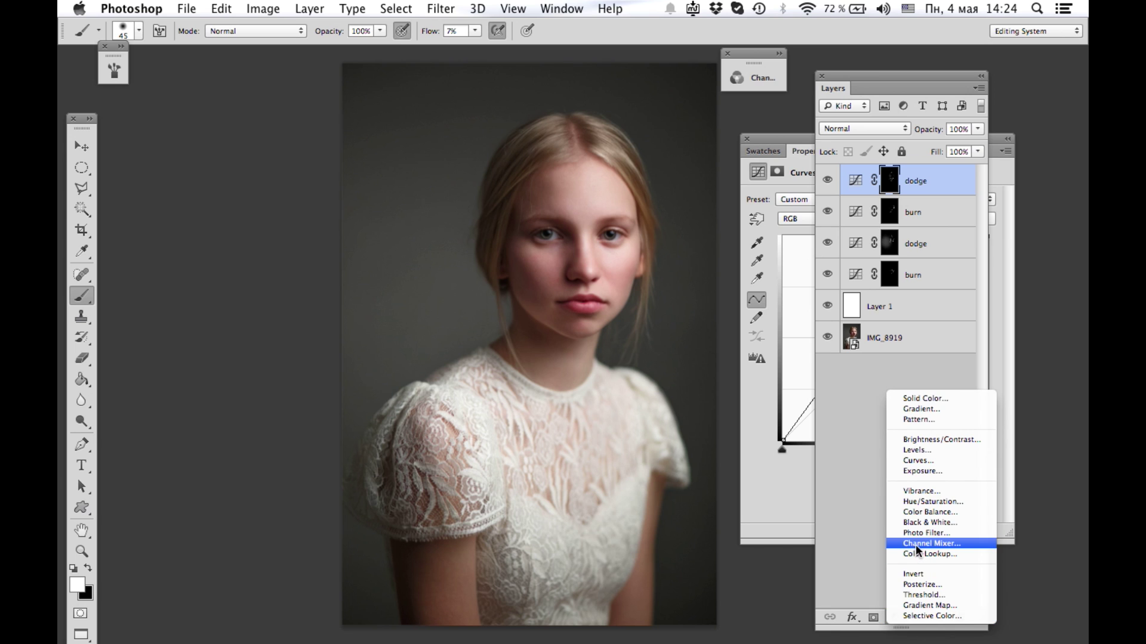
{"action": "left_click", "coordinate": [917, 544]}
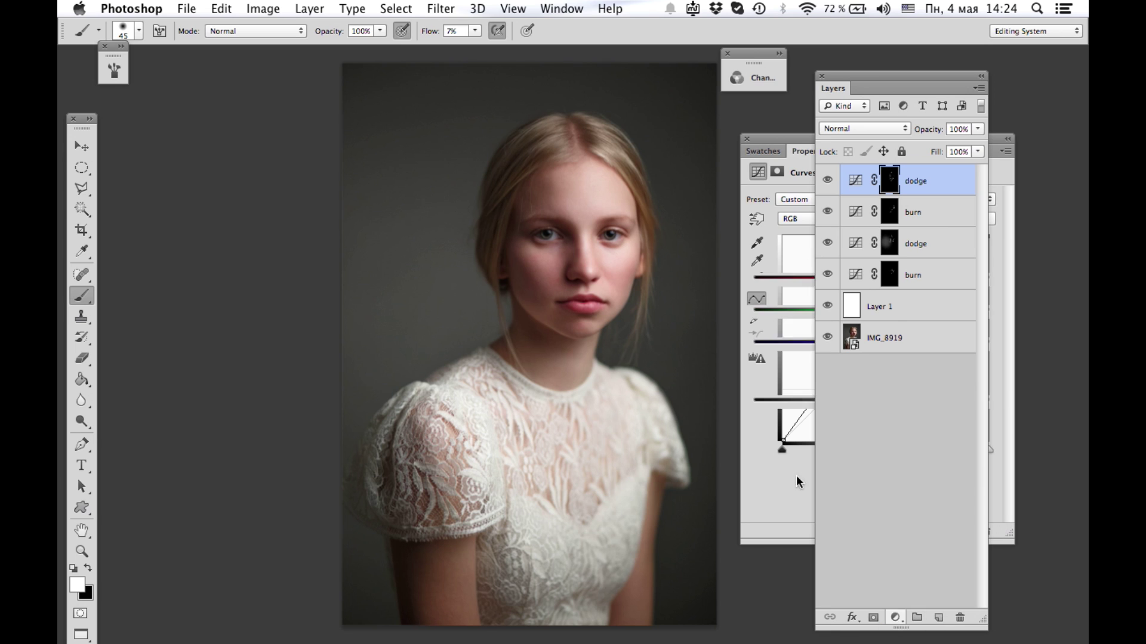
{"action": "left_click", "coordinate": [754, 242]}
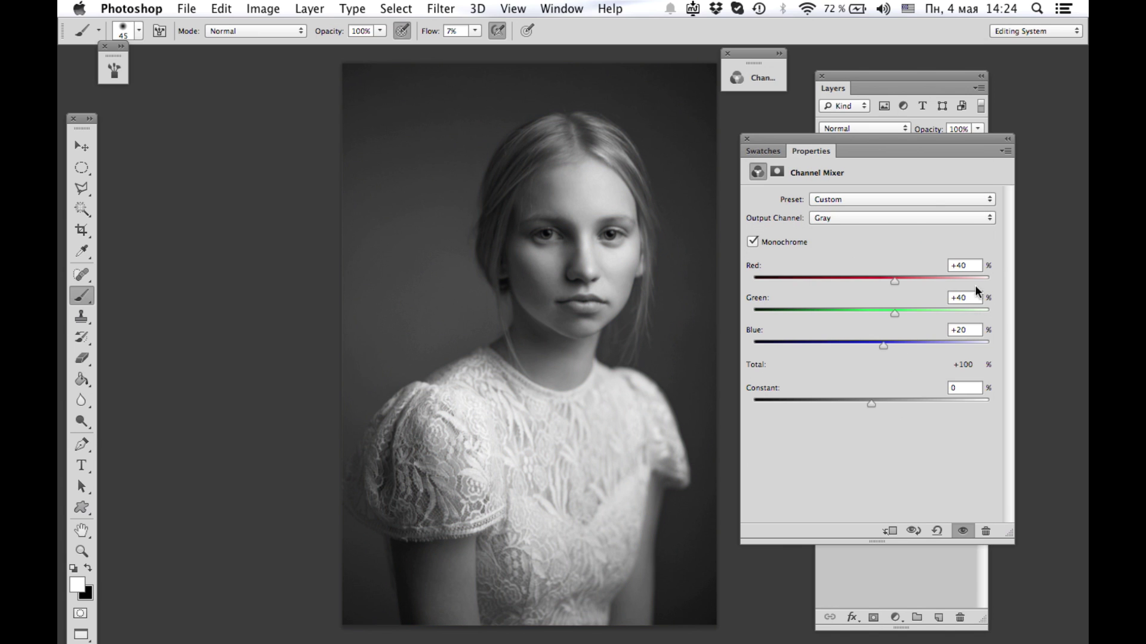
- Set the Channel Mixer's gray output to 80% blue, 20% green and 0% red
{"action": "left_click", "coordinate": [971, 329]}
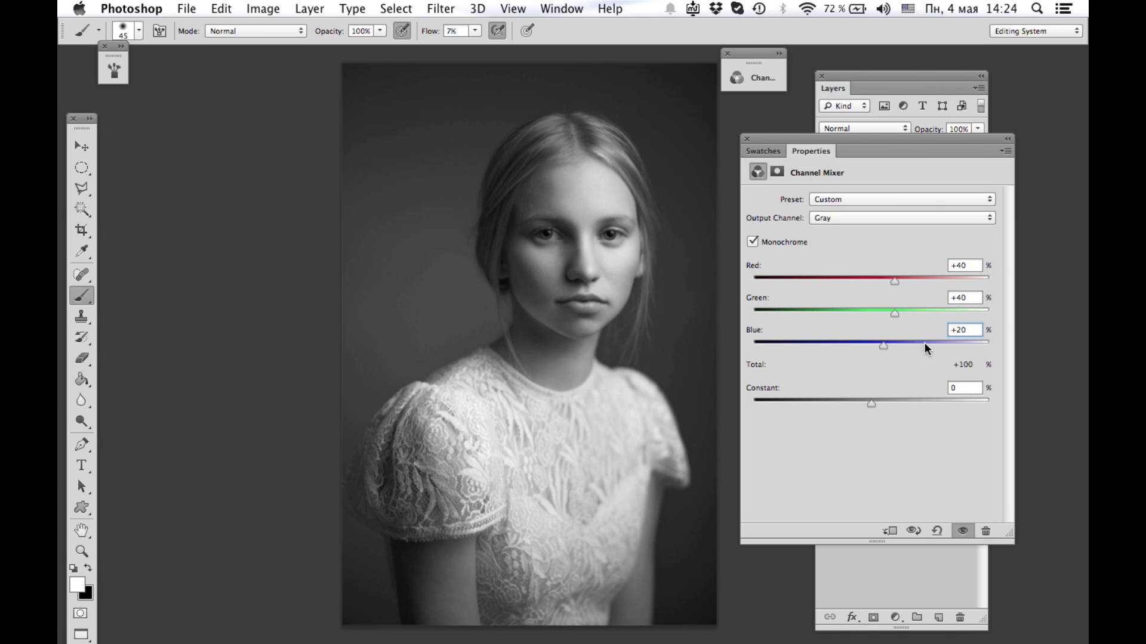
{"action": "double_click", "coordinate": [956, 330]}
{"action": "type", "text": "80"}
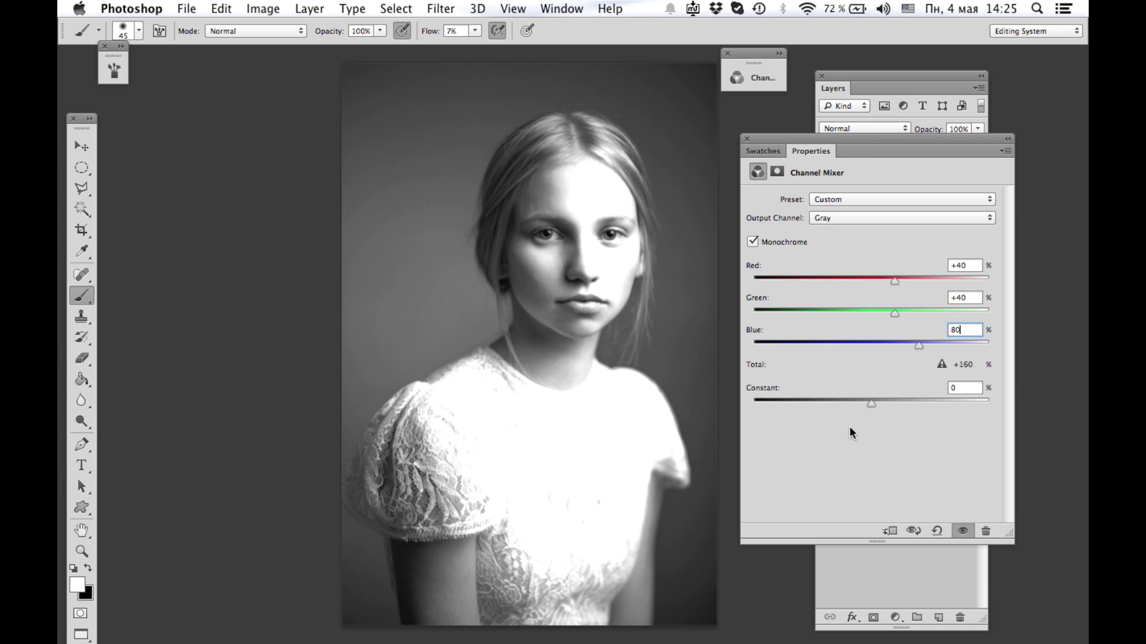
{"action": "left_click", "coordinate": [975, 297]}
{"action": "type", "text": "+20"}
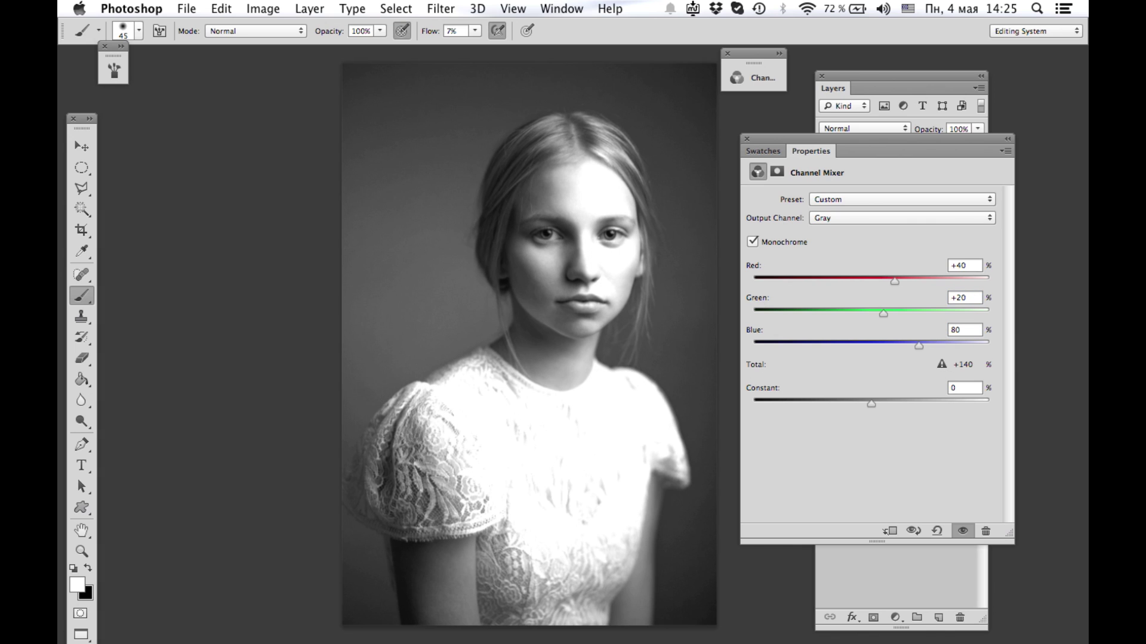
{"action": "left_click", "coordinate": [972, 265]}
{"action": "type", "text": "+0"}
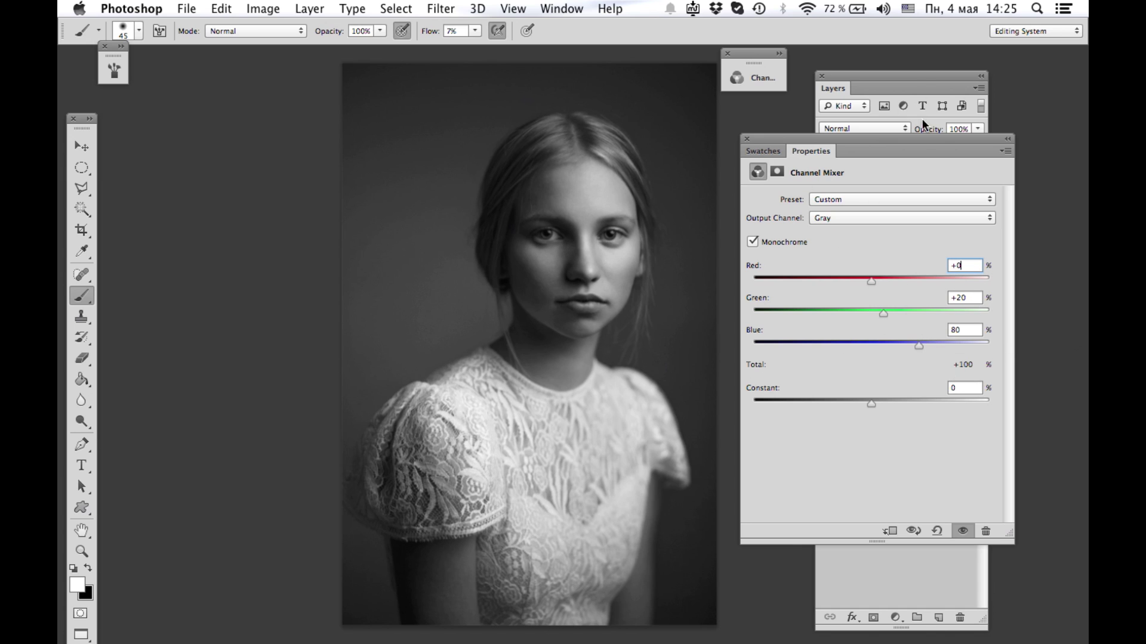
- Blend the Channel Mixer layer in Multiply mode at 50% opacity
{"action": "left_click", "coordinate": [904, 77]}
{"action": "left_click", "coordinate": [889, 128]}
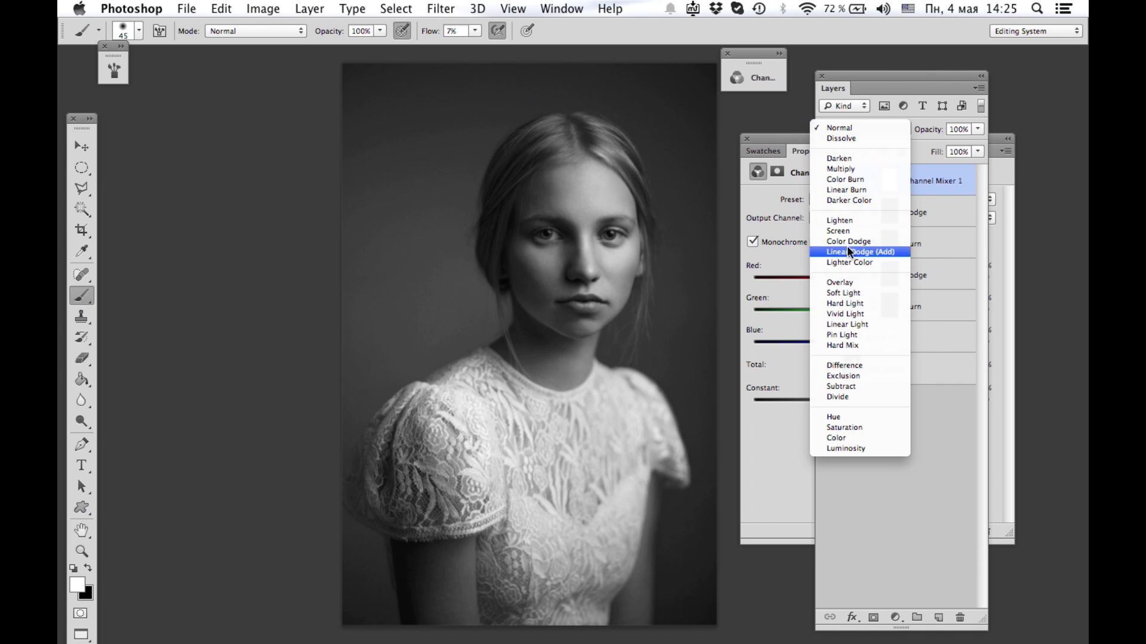
{"action": "left_click", "coordinate": [857, 170]}
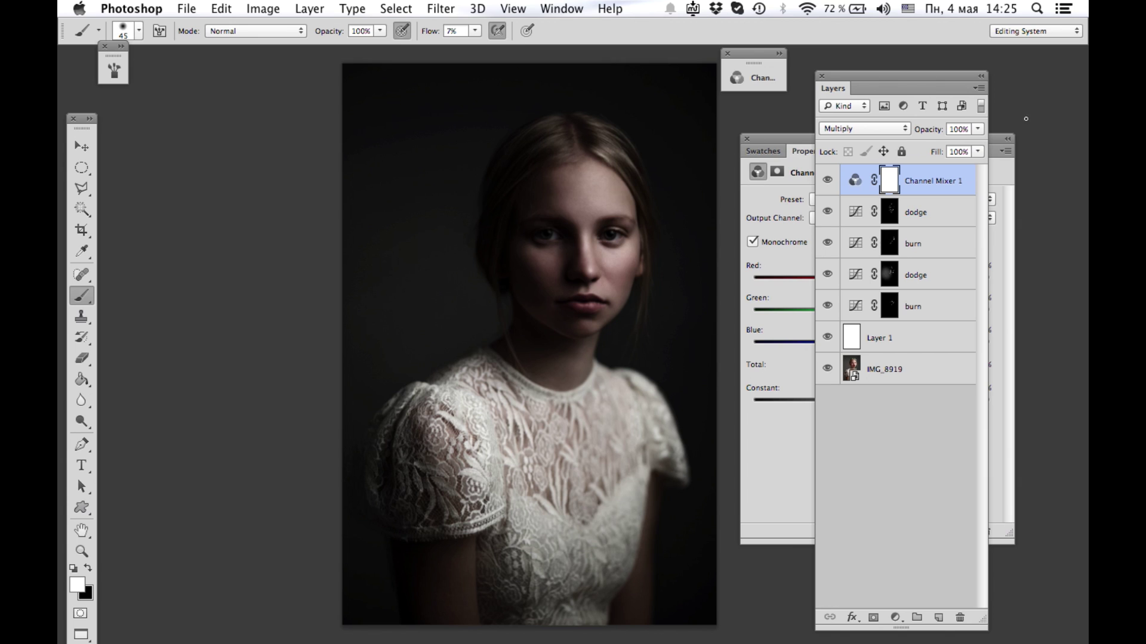
{"action": "left_click", "coordinate": [978, 130]}
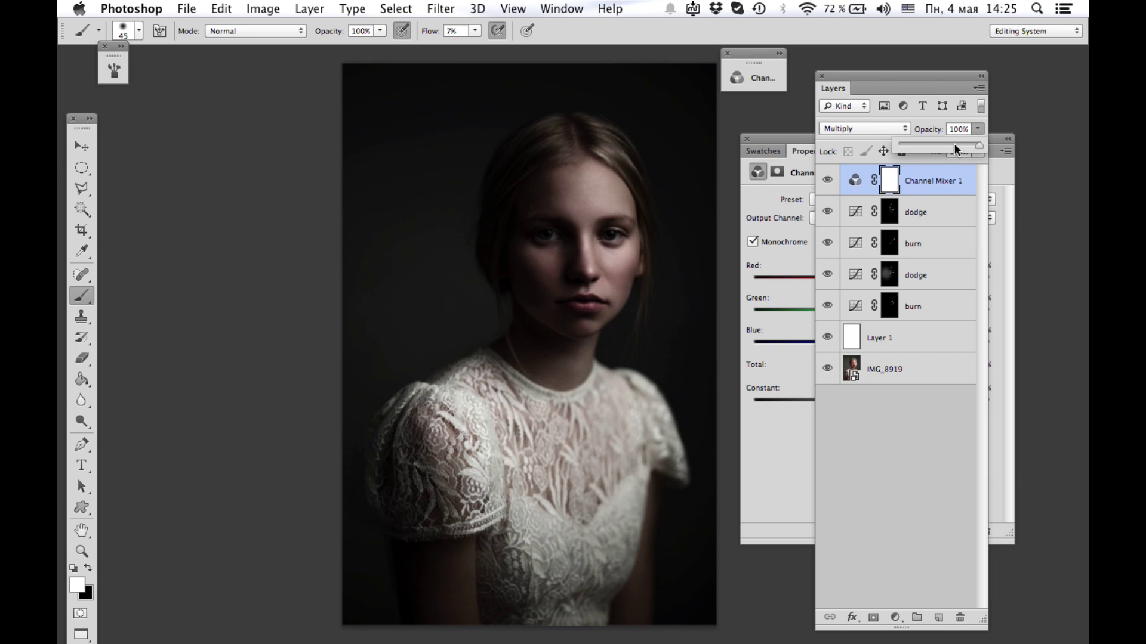
{"action": "left_click_drag", "start_coordinate": [981, 149], "coordinate": [939, 164]}
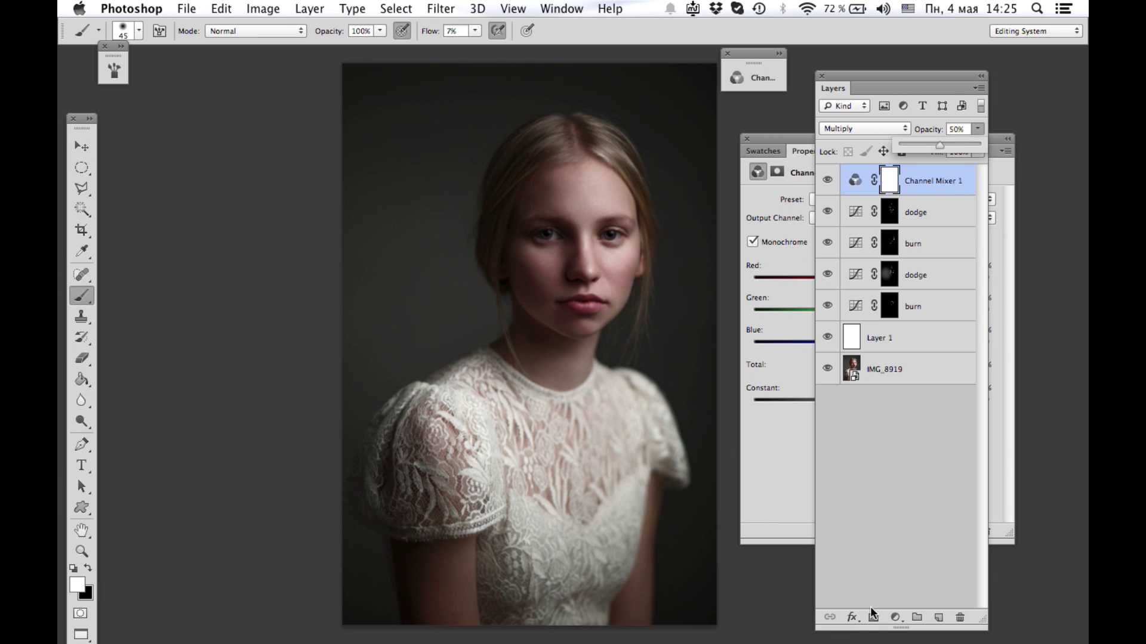
- Add a Curves adjustment layer above the Channel Mixer and lift the shadows with an RGB point at input 31, output 41
{"action": "left_click", "coordinate": [893, 619]}
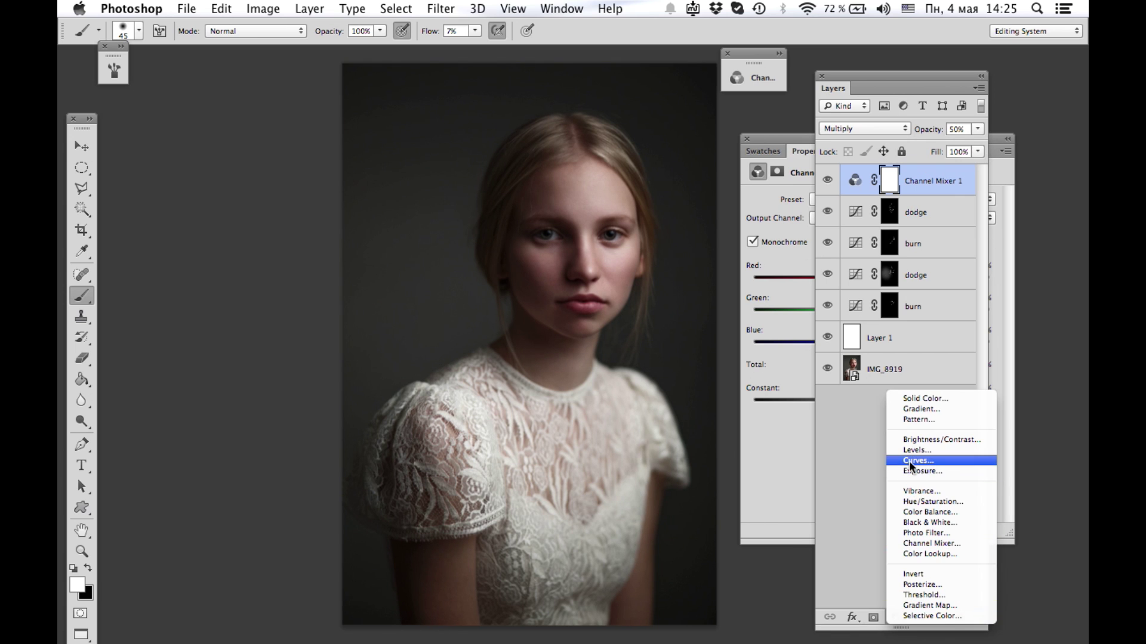
{"action": "key", "text": "Escape"}
{"action": "left_click_drag", "start_coordinate": [806, 417], "coordinate": [808, 407]}
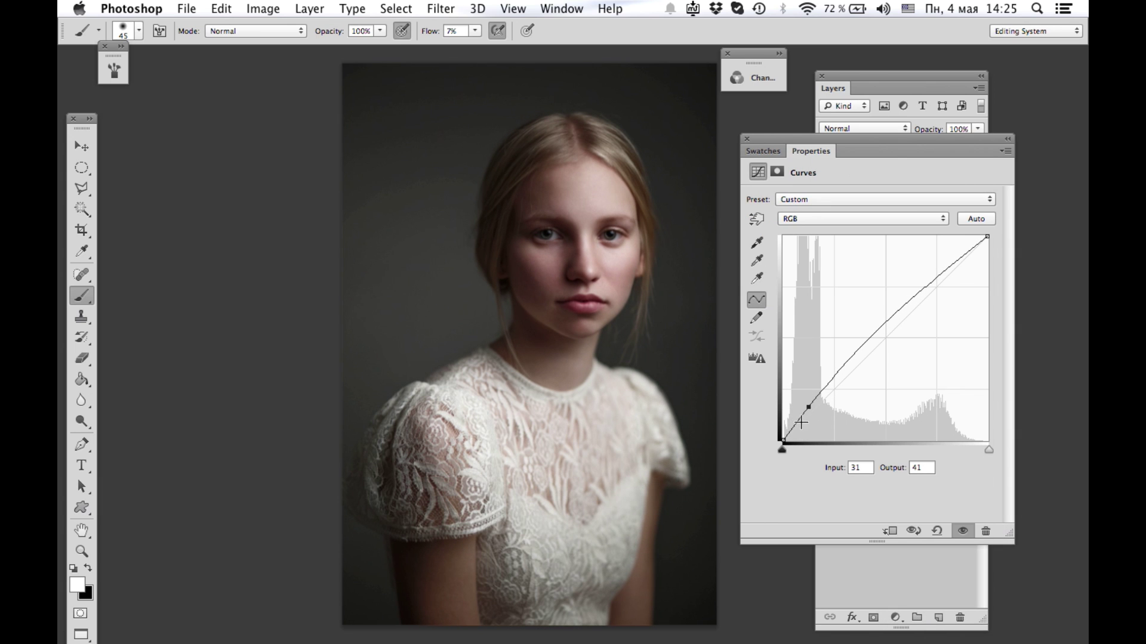
{"action": "left_click", "coordinate": [915, 99]}
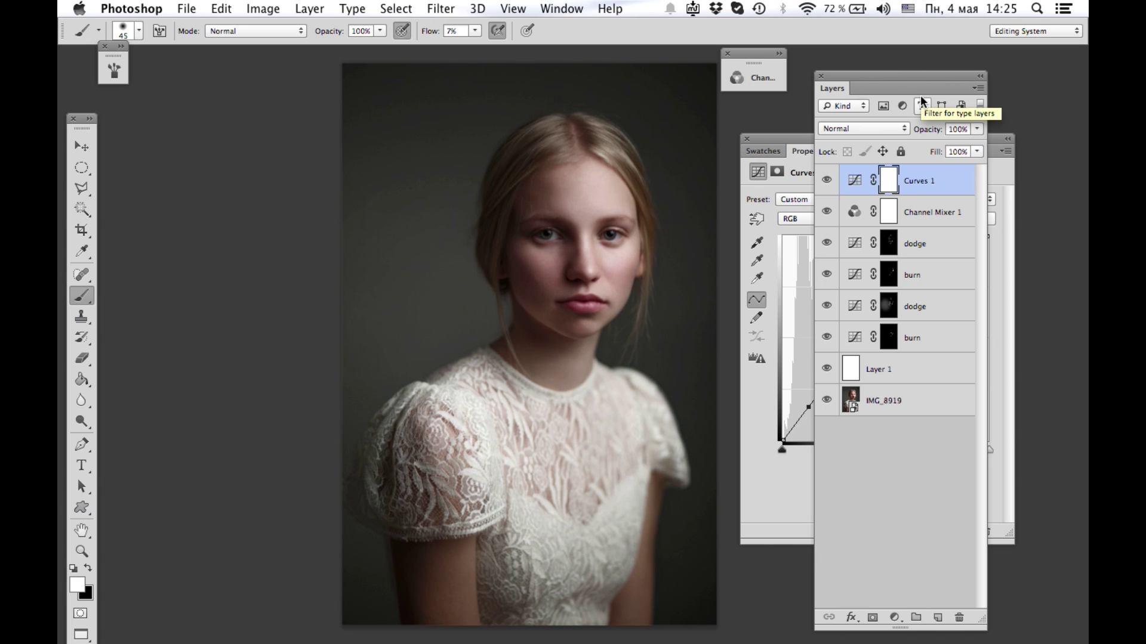
- Examine the face up close with and without the Curves adjustment, and review the whole portrait
{"action": "scroll", "coordinate": [596, 217], "scroll_direction": "up", "scroll_amount": 5}
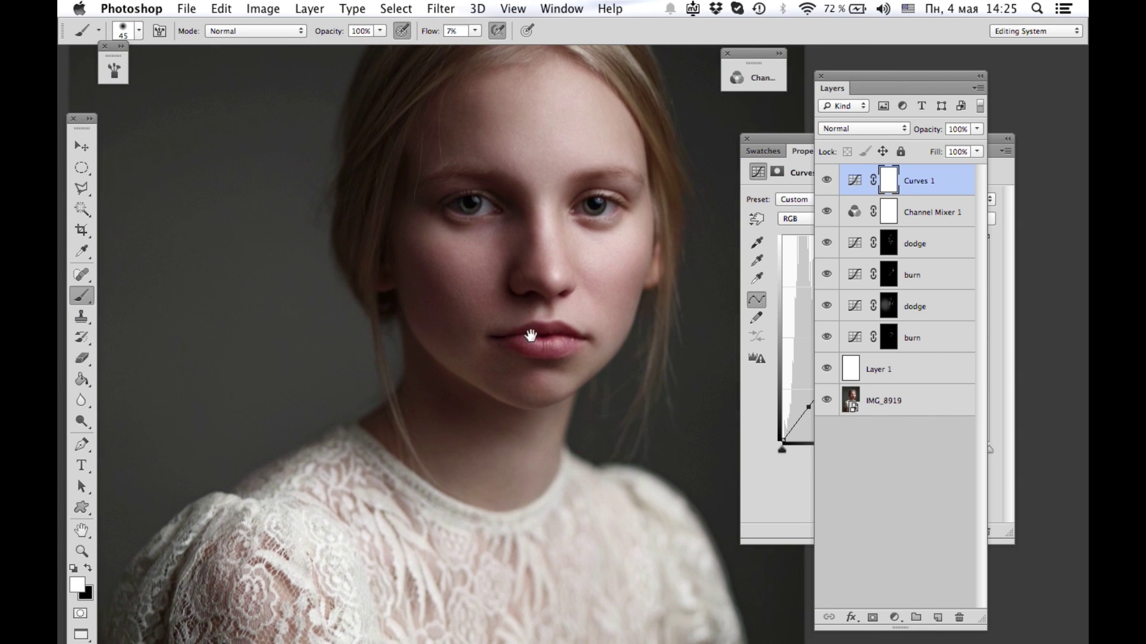
{"action": "mouse_move", "coordinate": [826, 180]}
{"action": "left_mouse_down"}
{"action": "mouse_move", "coordinate": [827, 213]}
{"action": "mouse_move", "coordinate": [826, 180]}
{"action": "left_mouse_up"}
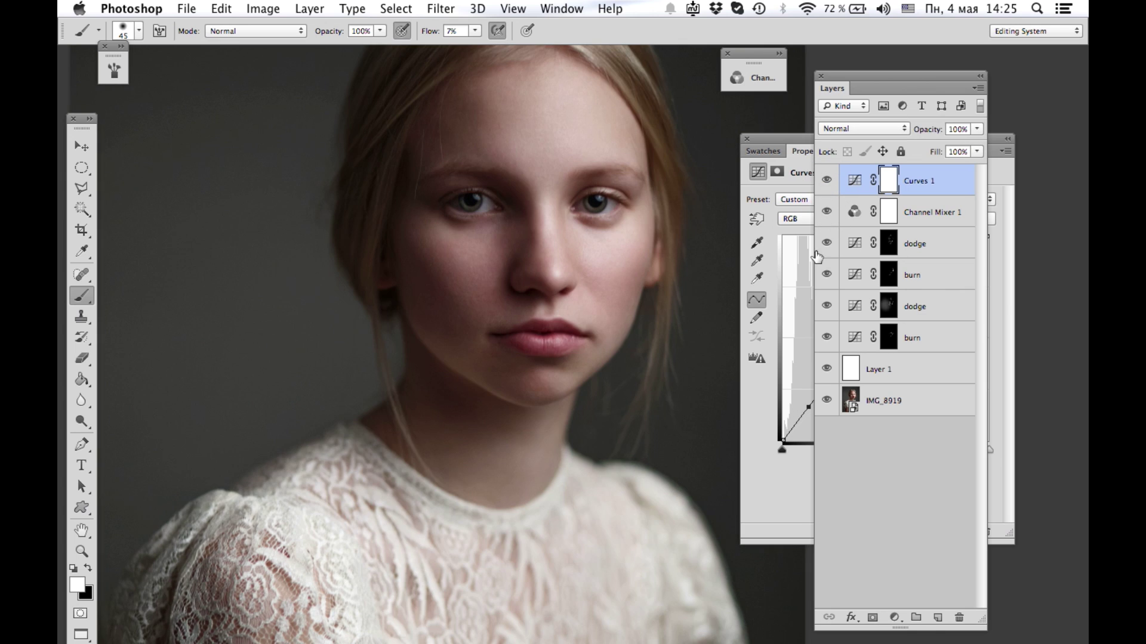
{"action": "scroll", "coordinate": [817, 256], "scroll_direction": "down", "scroll_amount": 3}
{"action": "scroll", "coordinate": [665, 263], "scroll_direction": "down", "scroll_amount": 4}
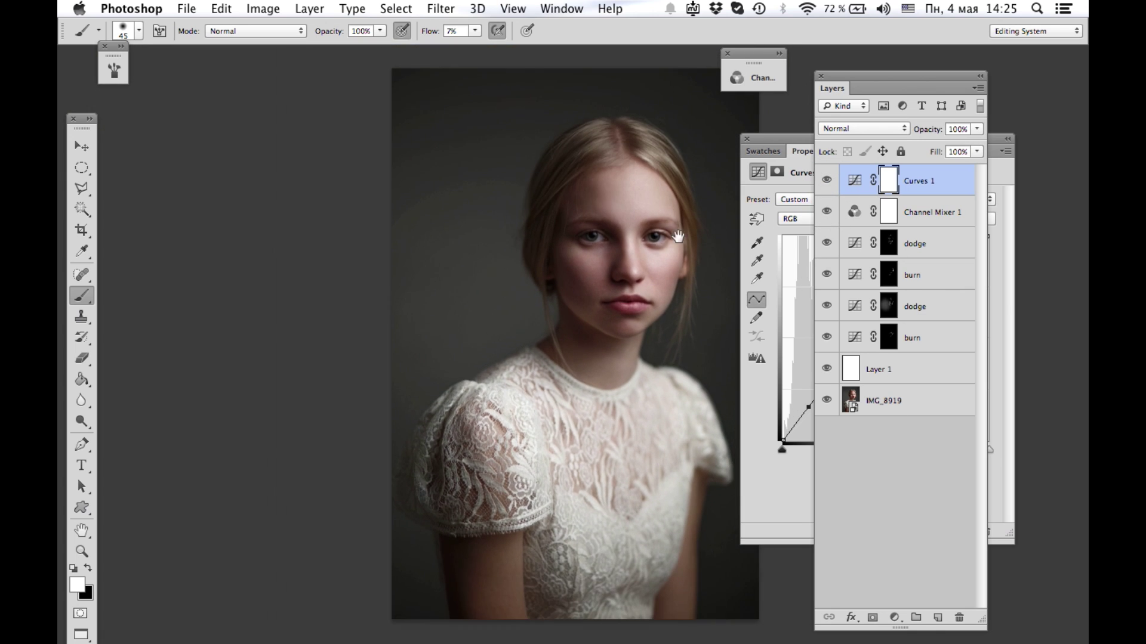
{"action": "left_click_drag", "start_coordinate": [678, 237], "coordinate": [611, 231]}
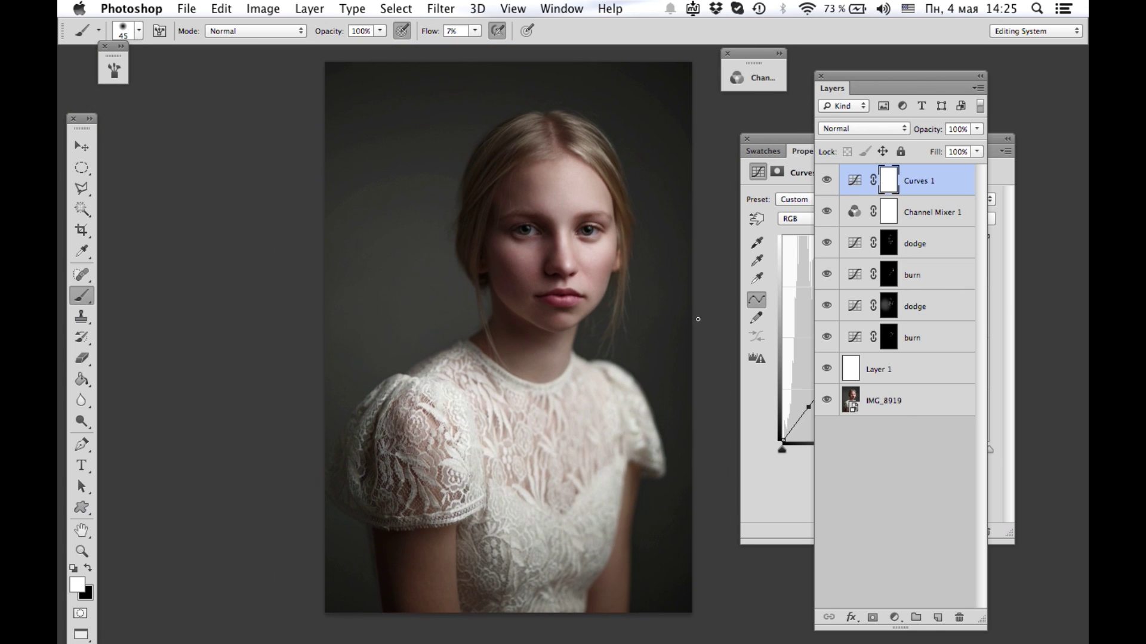